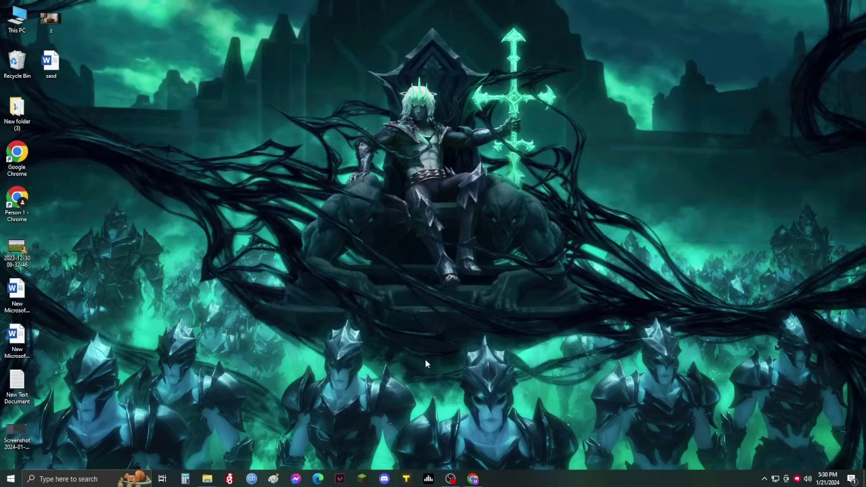
In Chrome, change the Aternos server's software to Paper/Bukkit version 1.20.1 (196) and install it
left_click(474, 479)
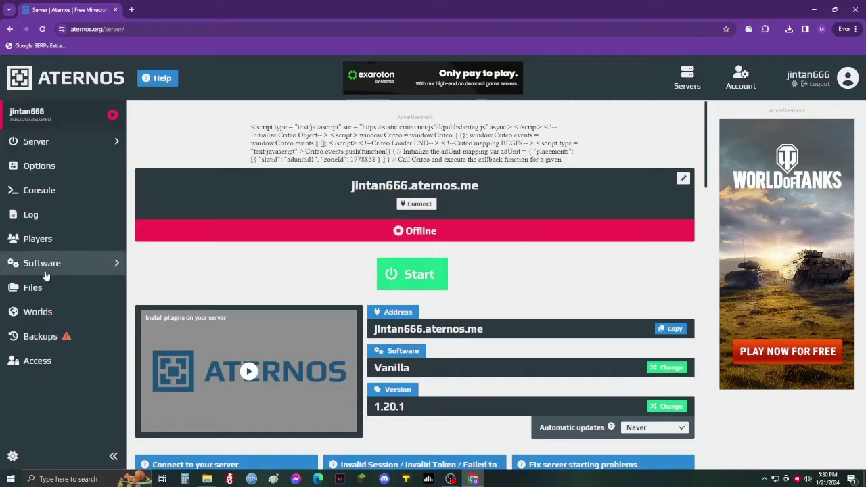
left_click(73, 269)
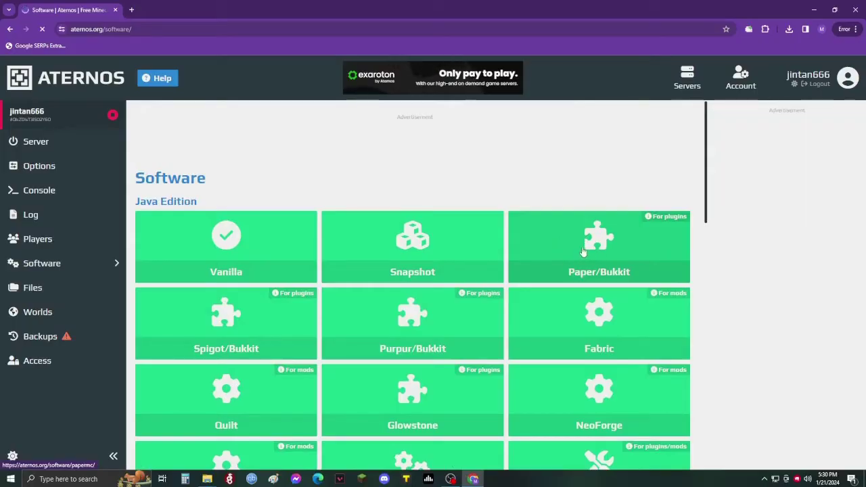
left_click(582, 253)
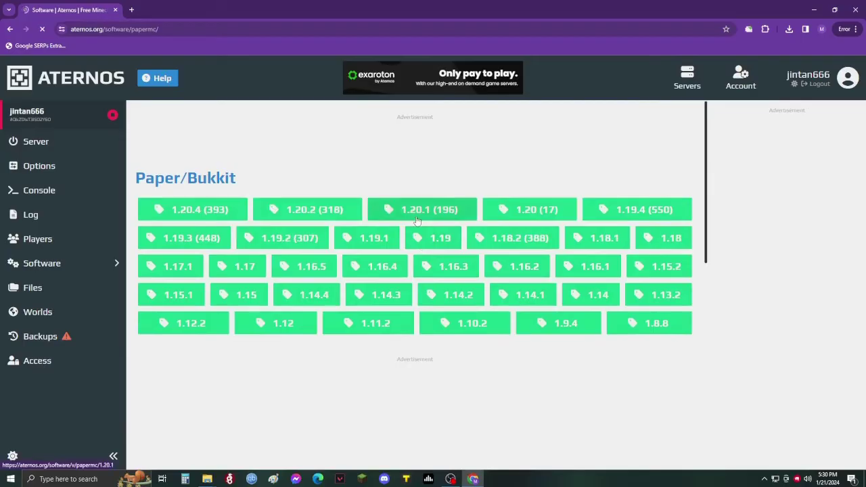
left_click(452, 218)
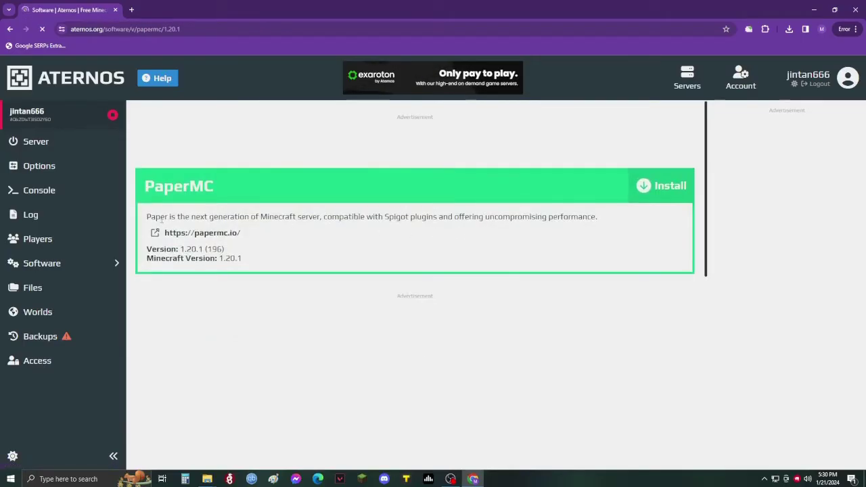
left_click(636, 195)
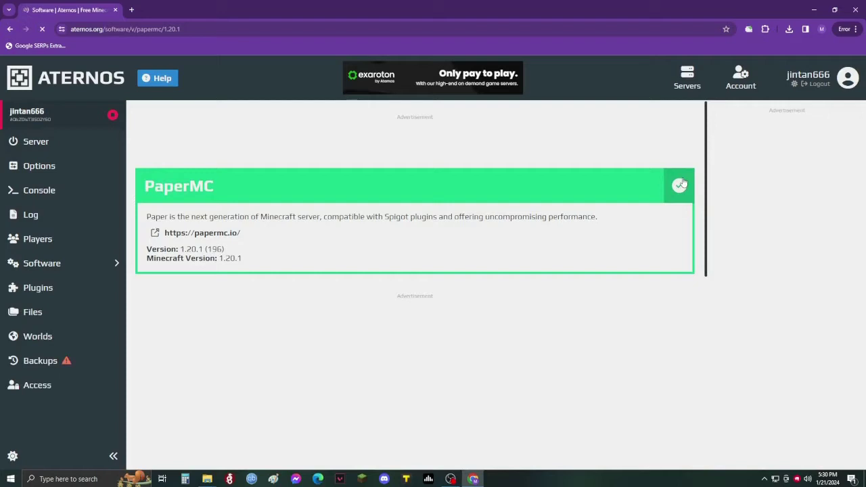
Search the server plugins for "simplevoicechat" and install Simple Voice Chat 2.4.30 from the modrinth.com entry
left_click(100, 288)
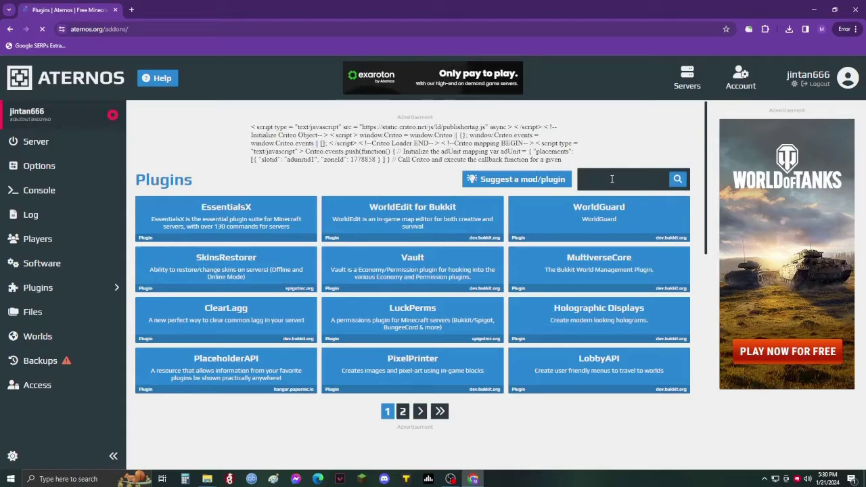
type("plevoicech")
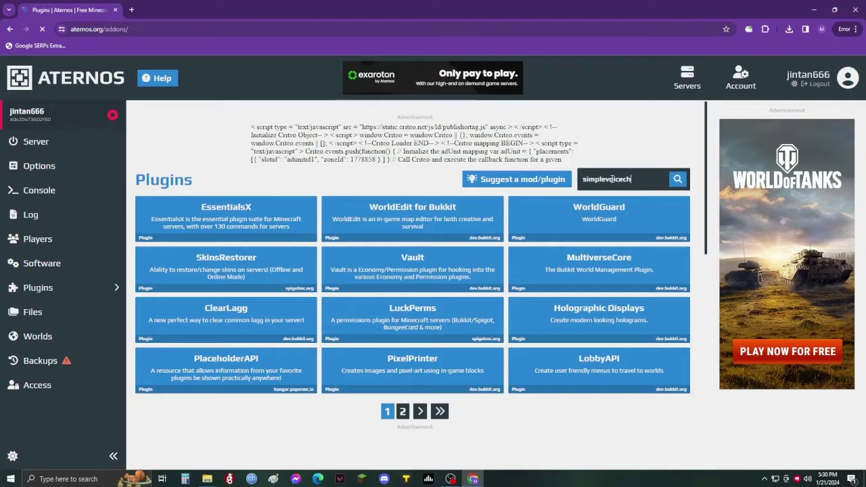
type("at")
key("Return")
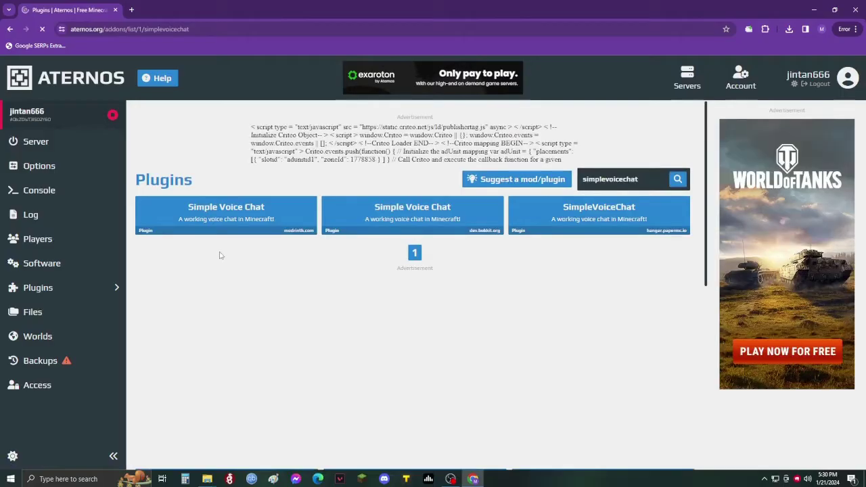
left_click(276, 223)
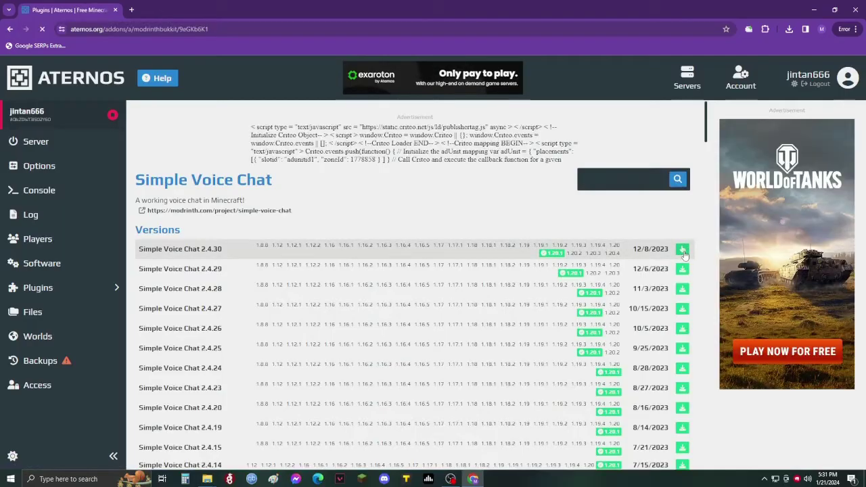
left_click(683, 250)
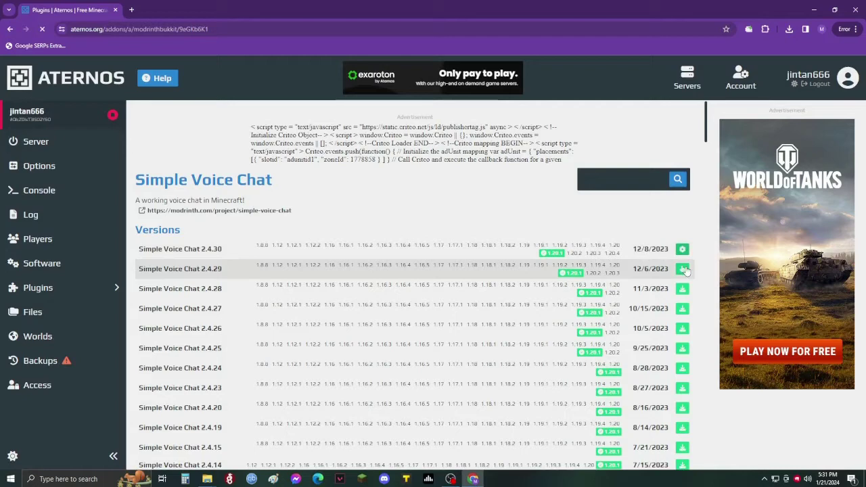
Open the plugin's Modrinth project page and download the Bukkit release of Simple Voice Chat 2.4.30
middle_click(244, 211)
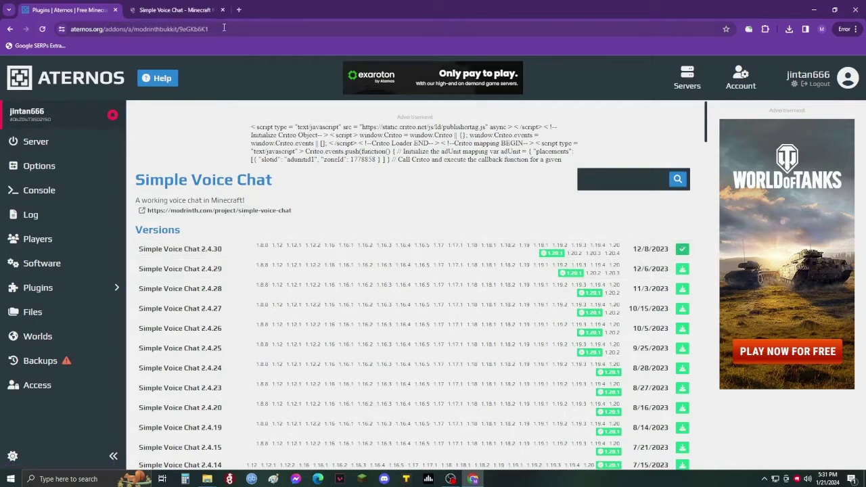
left_click(178, 9)
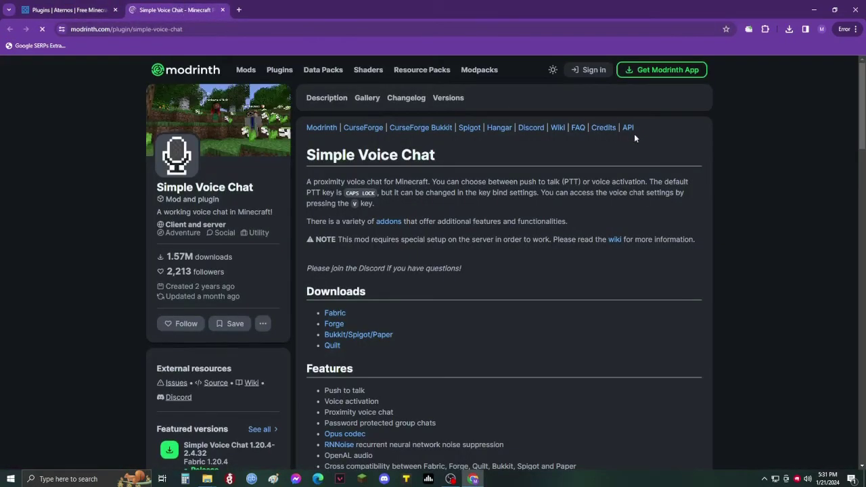
scroll(380, 230, "down", 1)
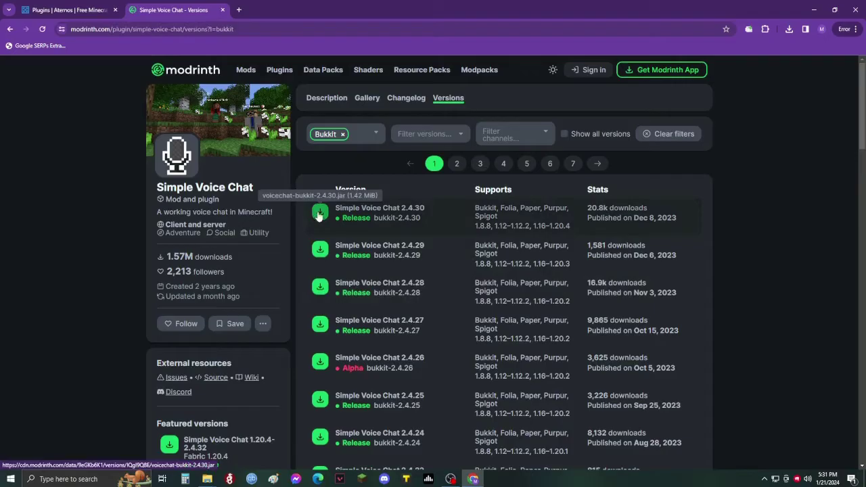
left_click(320, 214)
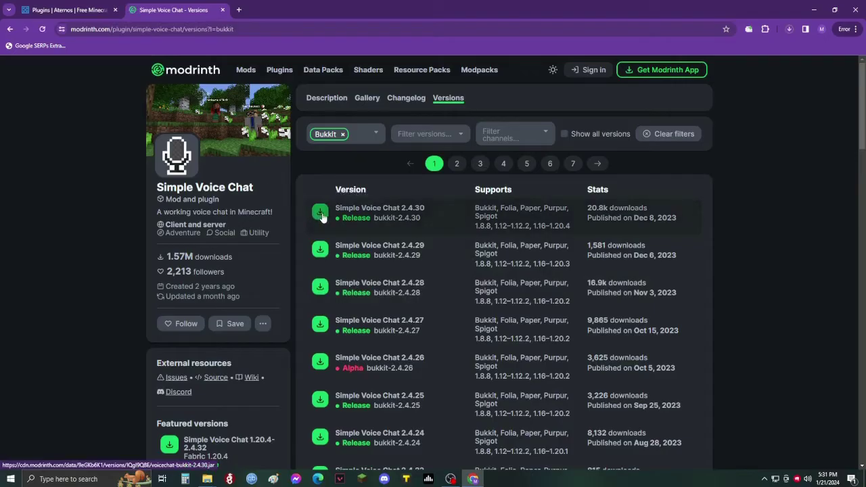
left_click(789, 29)
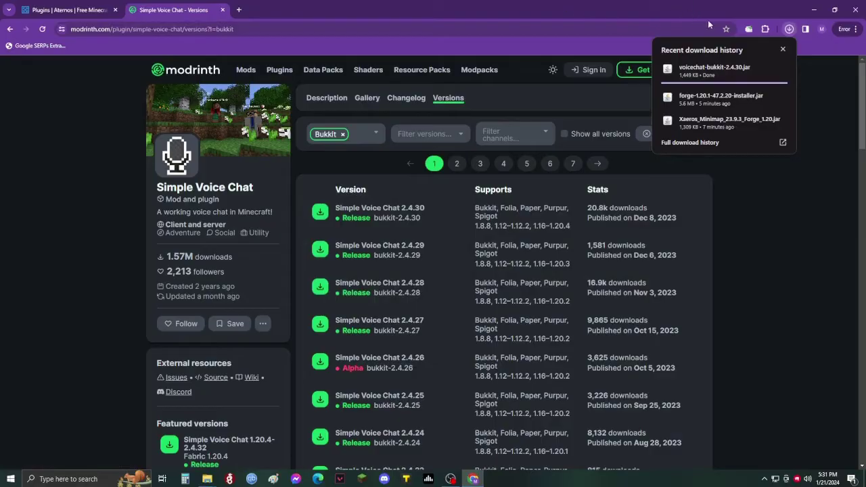
left_click(661, 5)
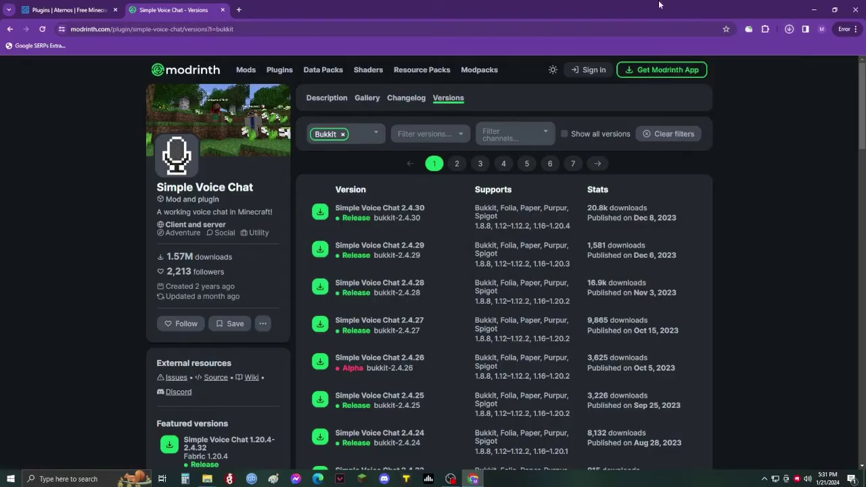
Return to the Aternos plugins page, search for "luckperm" and install LuckPerms version 5.4.102
left_click(85, 8)
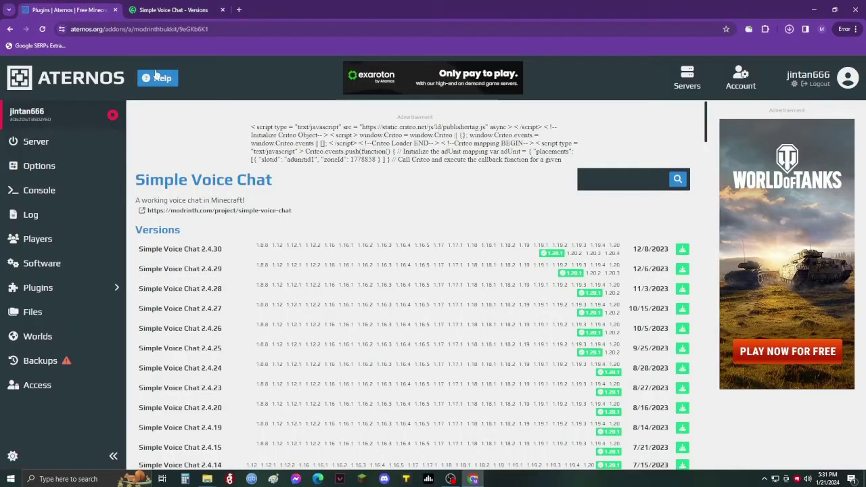
left_click(615, 174)
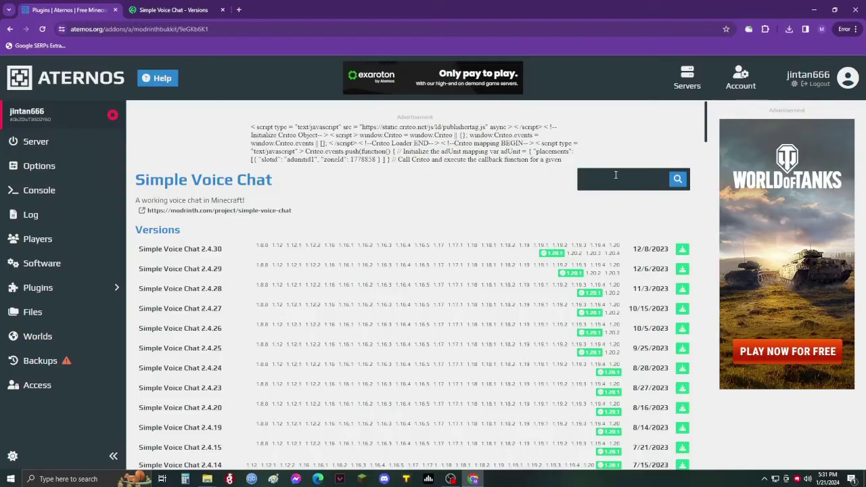
type("luck")
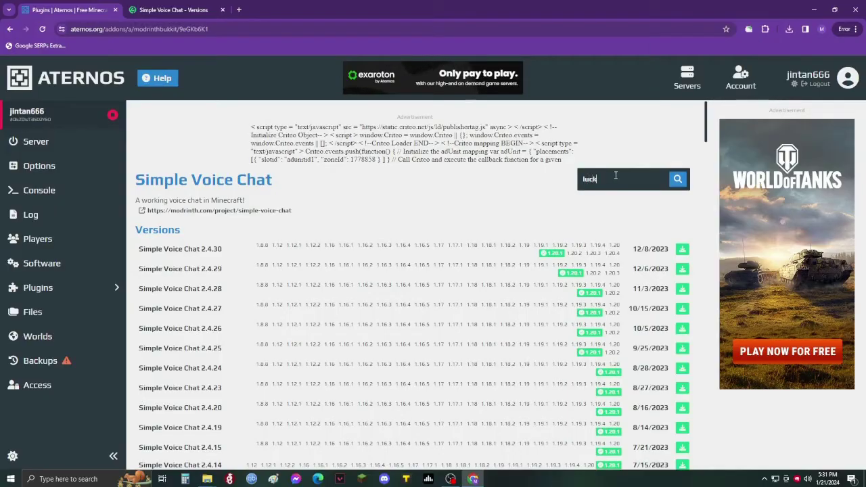
type("perm")
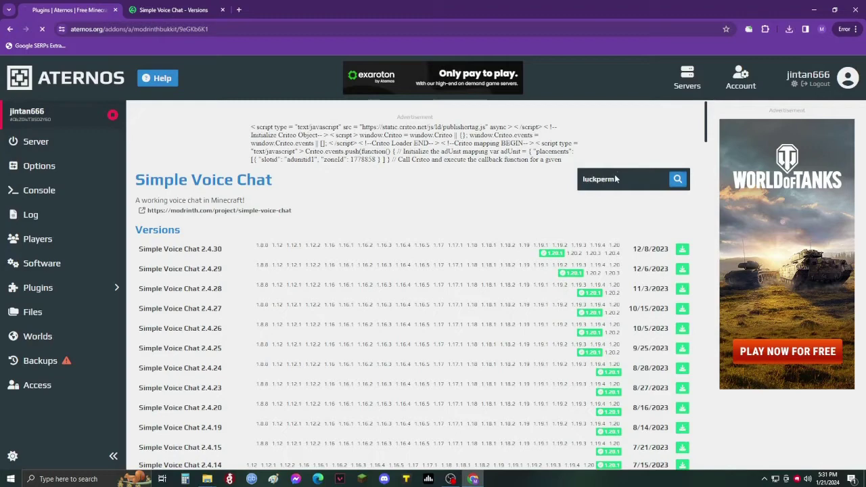
key("Return")
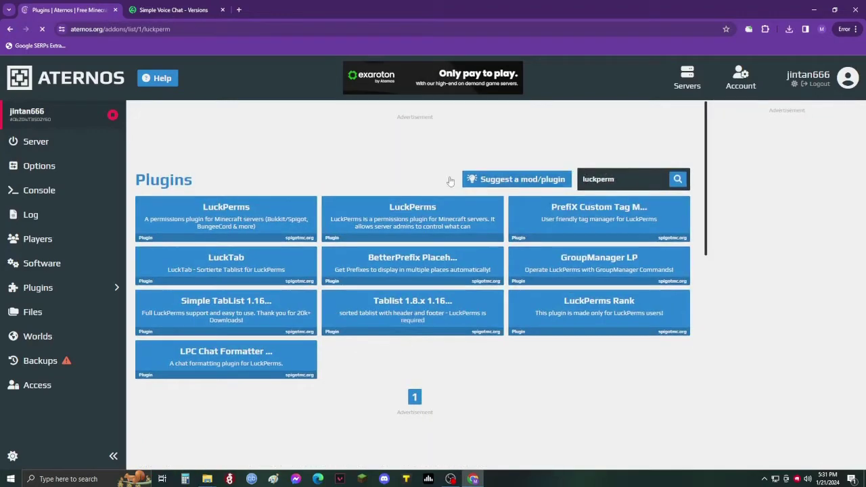
left_click(235, 227)
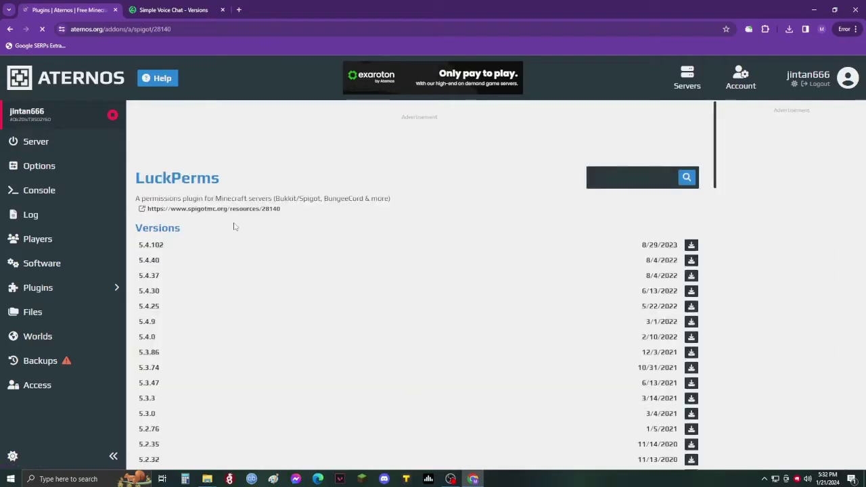
left_click(682, 248)
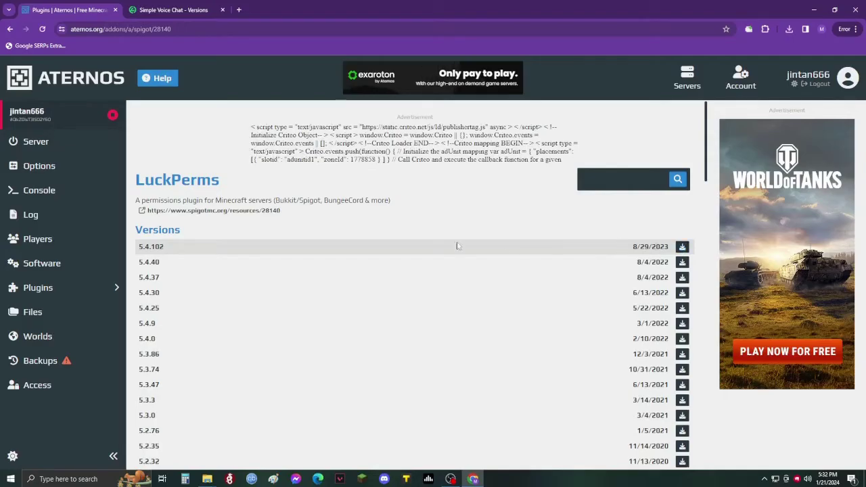
Start the server from its overview page and accept the Minecraft EULA
left_click(57, 145)
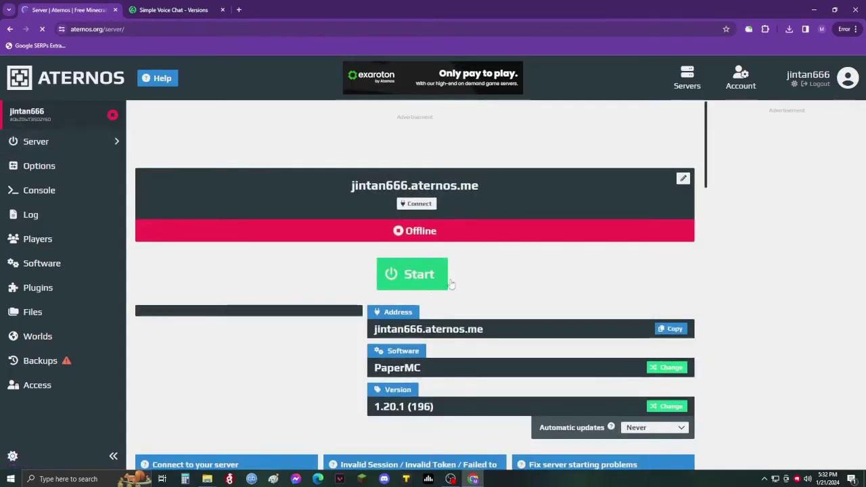
left_click(420, 279)
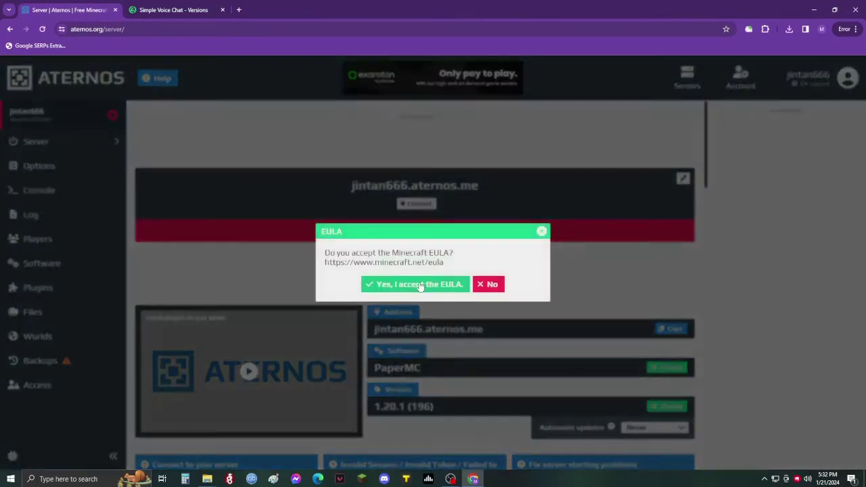
left_click(424, 289)
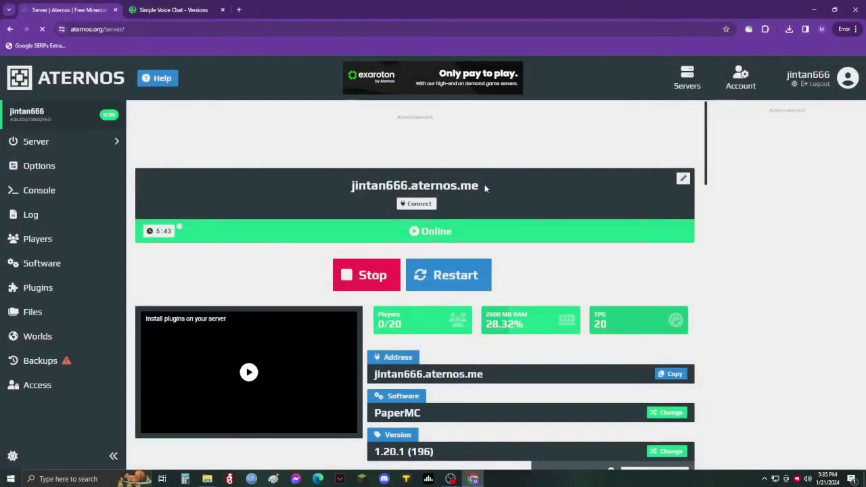
Copy the server's address and open voicechat-server.properties from the plugins/voicechat folder of the server files
left_click_drag(481, 187, 351, 187)
key("ctrl+c")
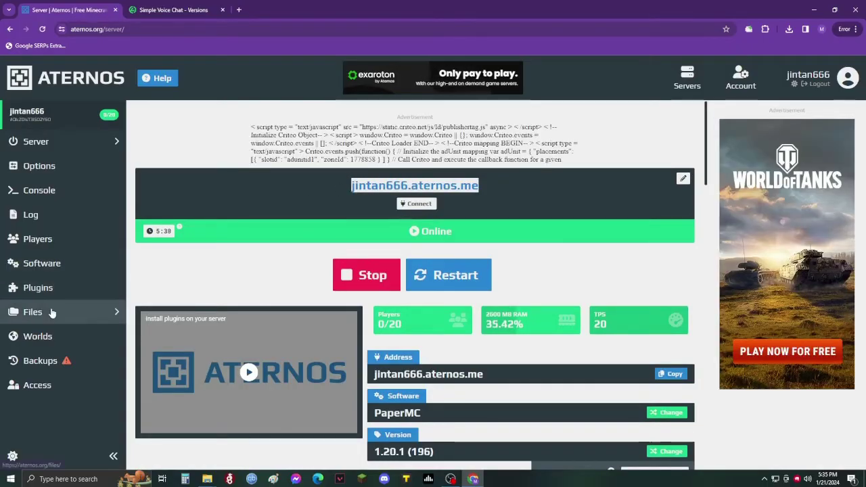
left_click(50, 313)
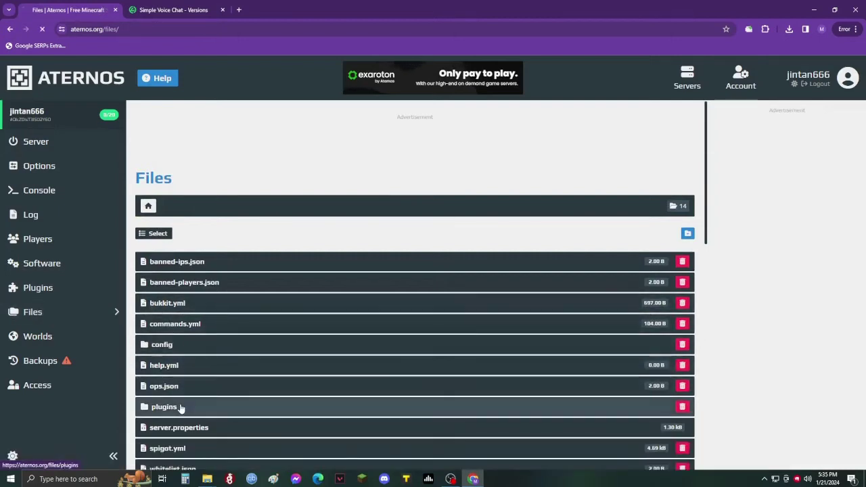
left_click(181, 408)
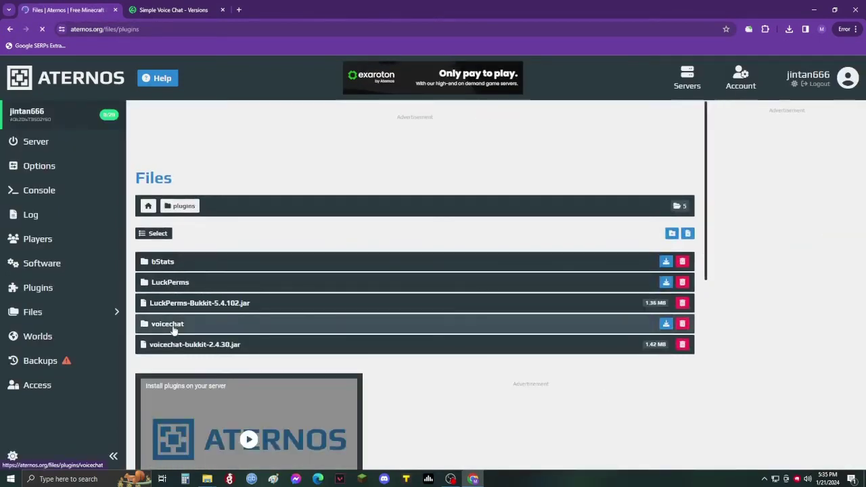
left_click(174, 326)
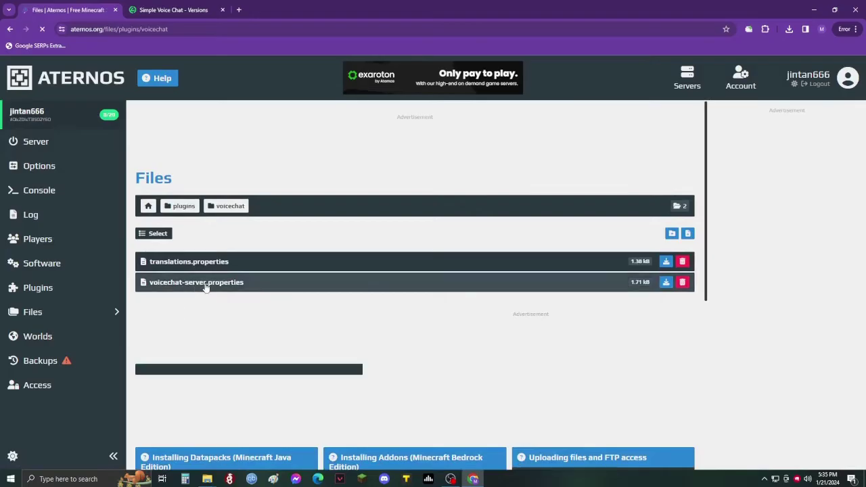
left_click(207, 284)
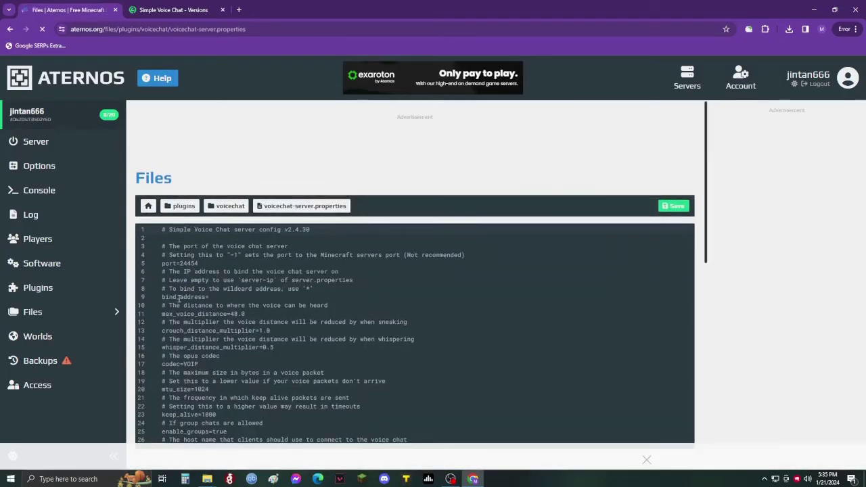
Set bind_address in voicechat-server.properties to the copied server address and save the file
left_click_drag(162, 296, 204, 297)
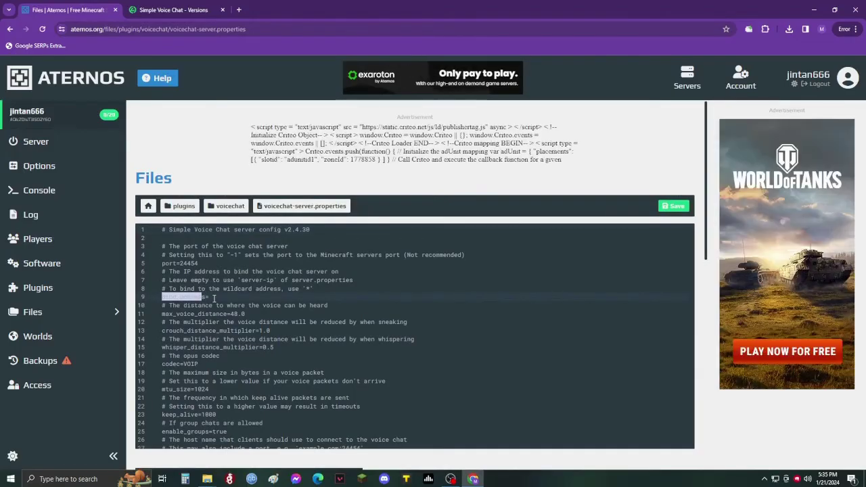
left_click(216, 298)
key("ctrl+v")
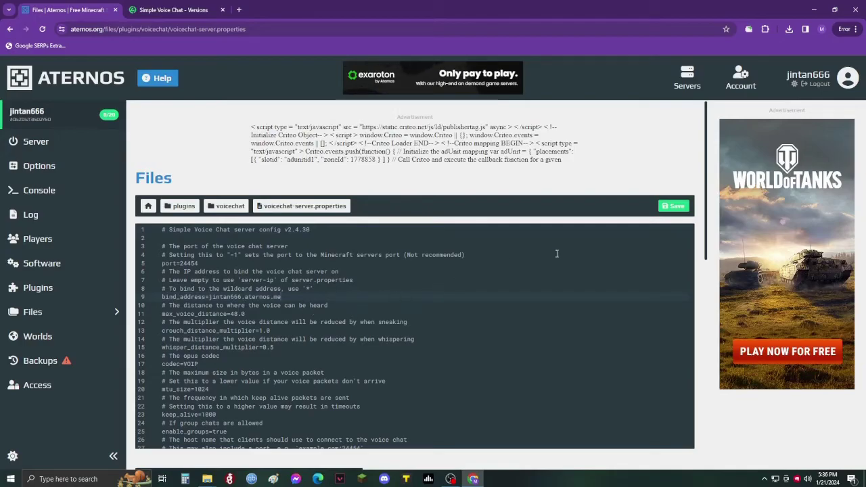
left_click(673, 206)
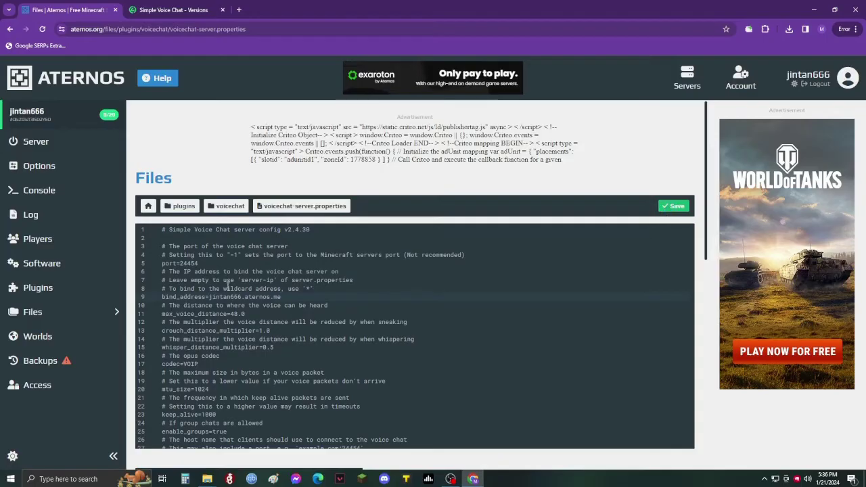
Run lp editor in the server console, open the generated LuckPerms editor link and dismiss the editor connection dialog
left_click(79, 190)
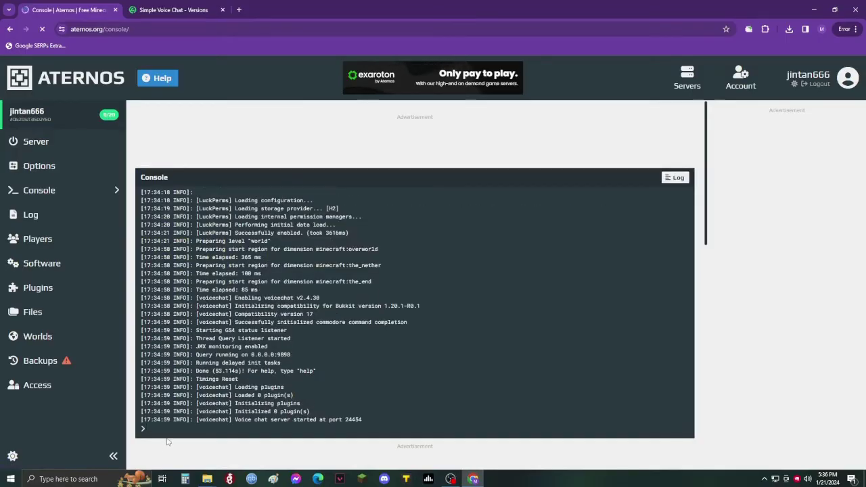
type("lp")
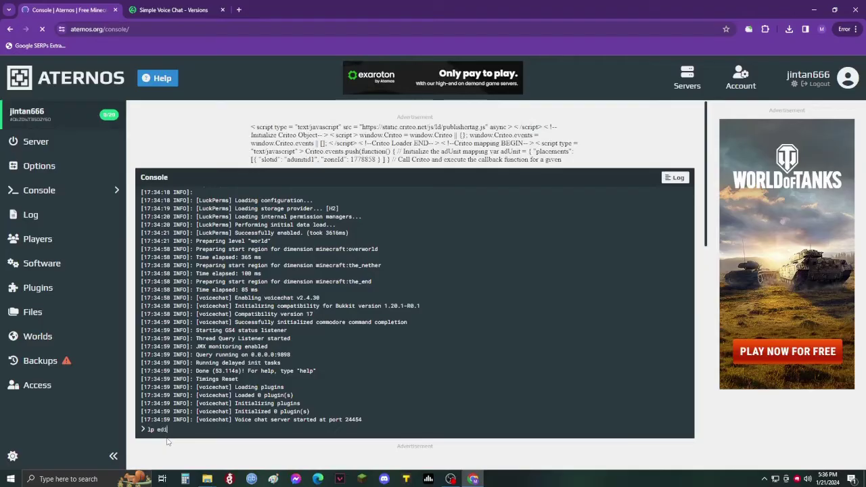
type("editor")
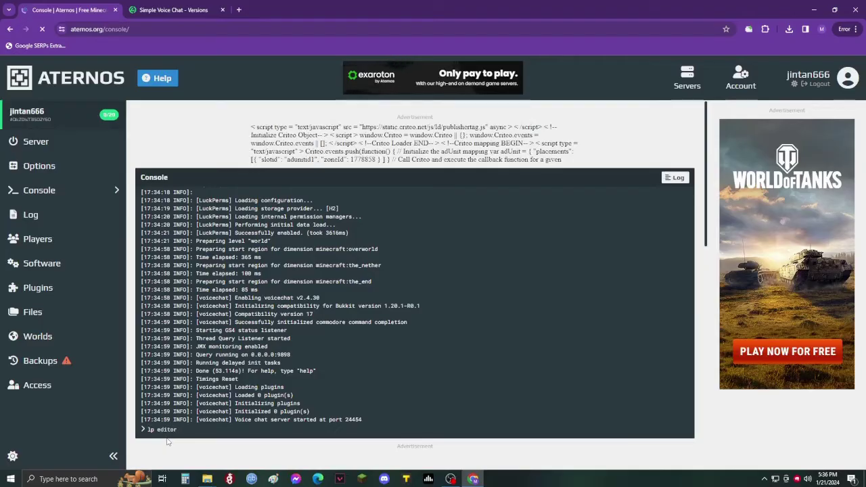
key("Return")
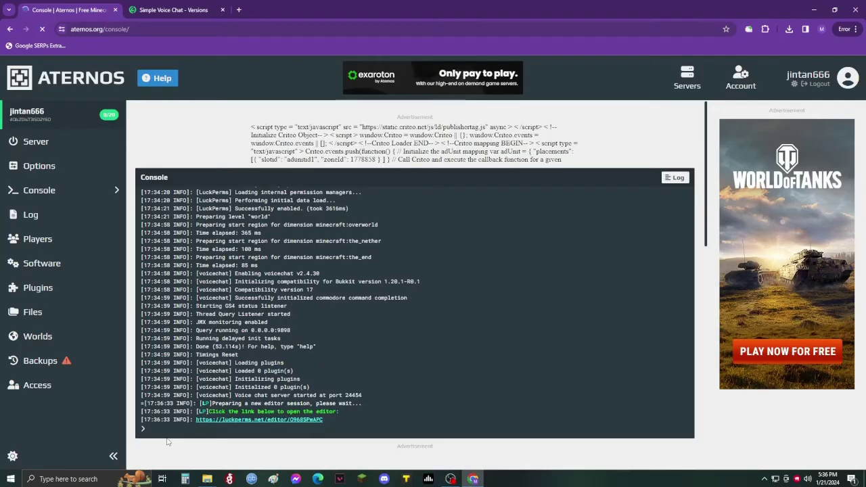
left_click(288, 420)
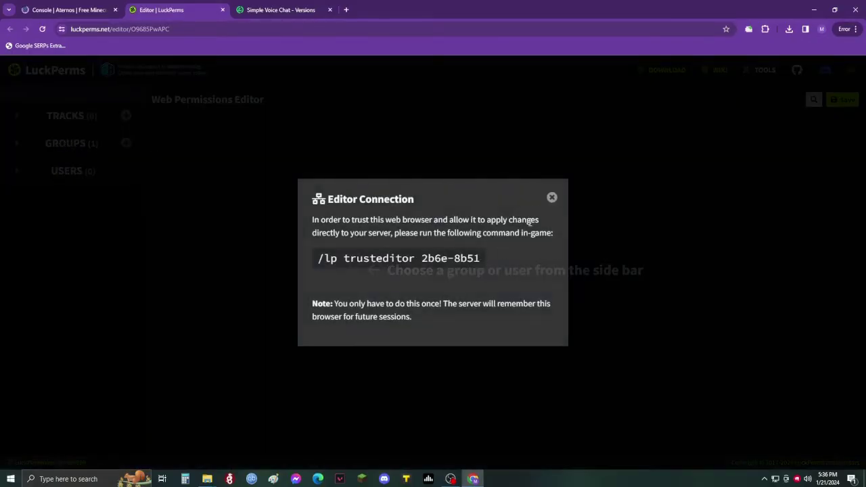
left_click(551, 200)
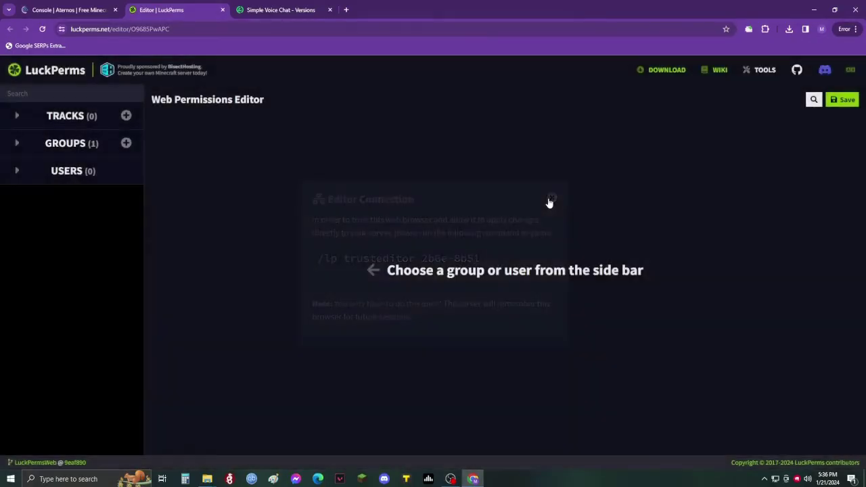
Open the default group and select the permissions voicechat.groups, voicechat.listen and voicechat.speak for it
left_click(83, 145)
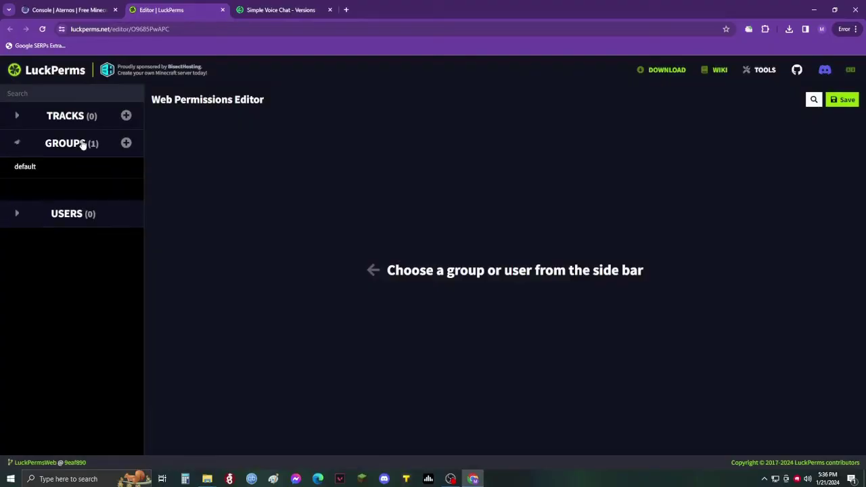
left_click(90, 178)
left_click(207, 433)
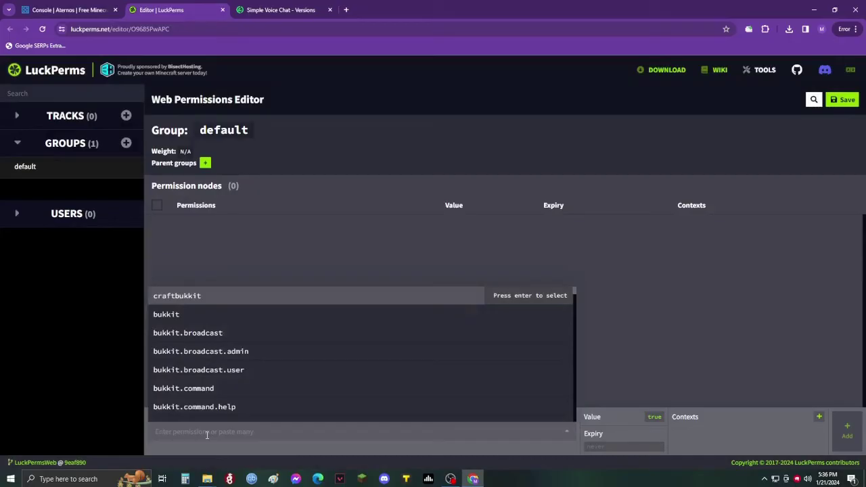
type("voice")
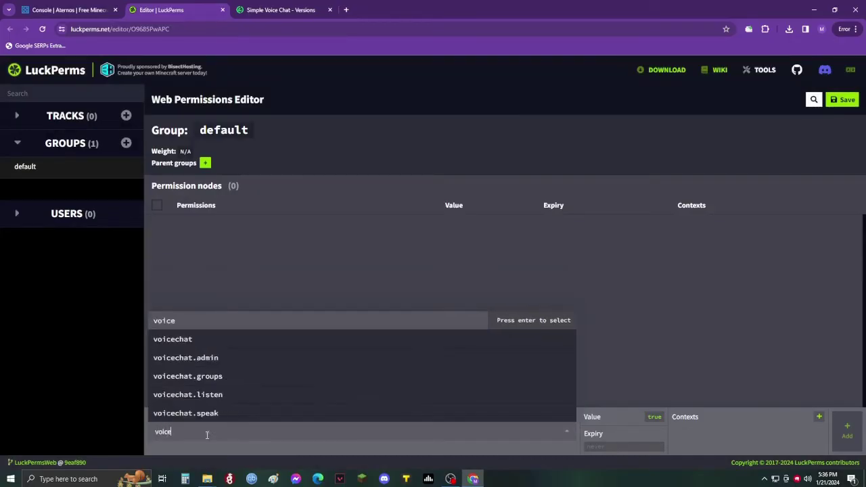
left_click(207, 382)
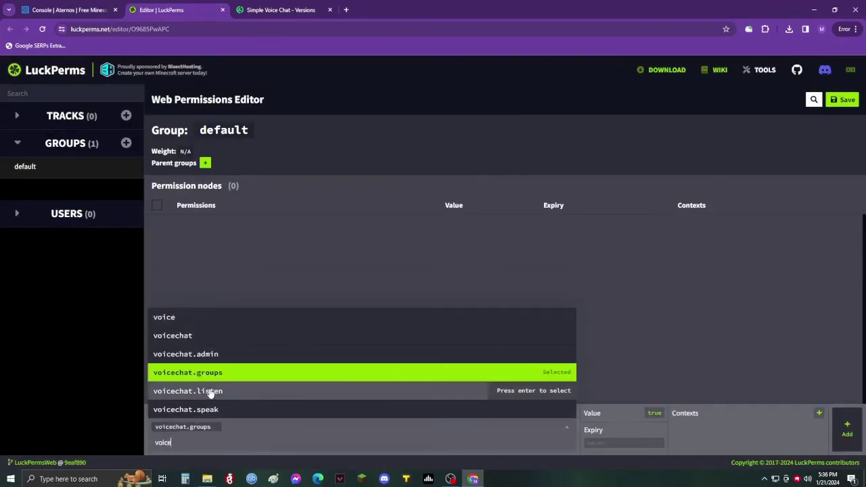
left_click(211, 393)
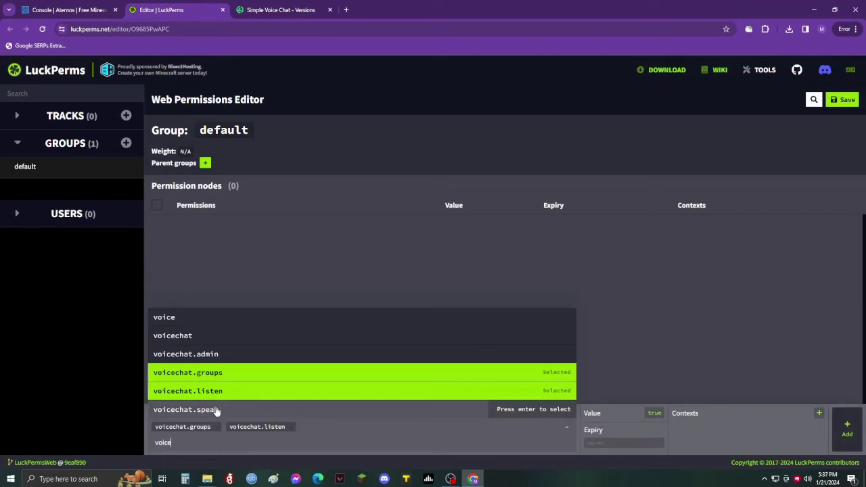
left_click(215, 410)
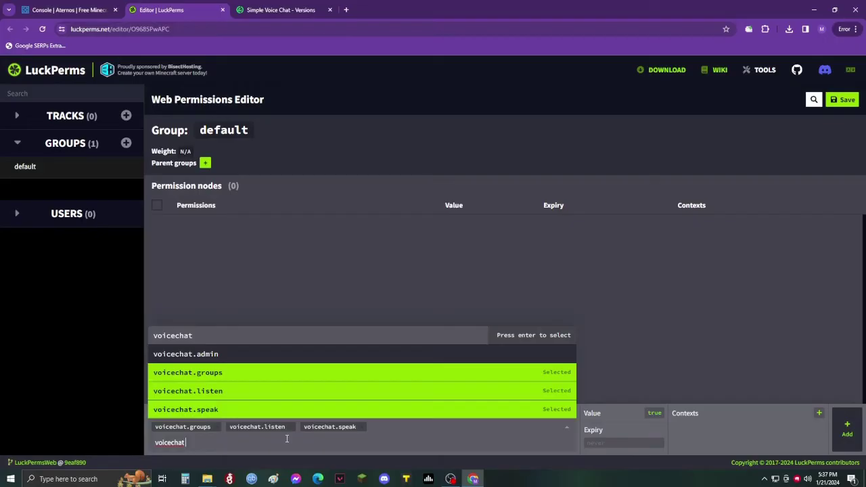
Enter voicechat.leave as a custom permission in the default group's new permission selection
type("leave")
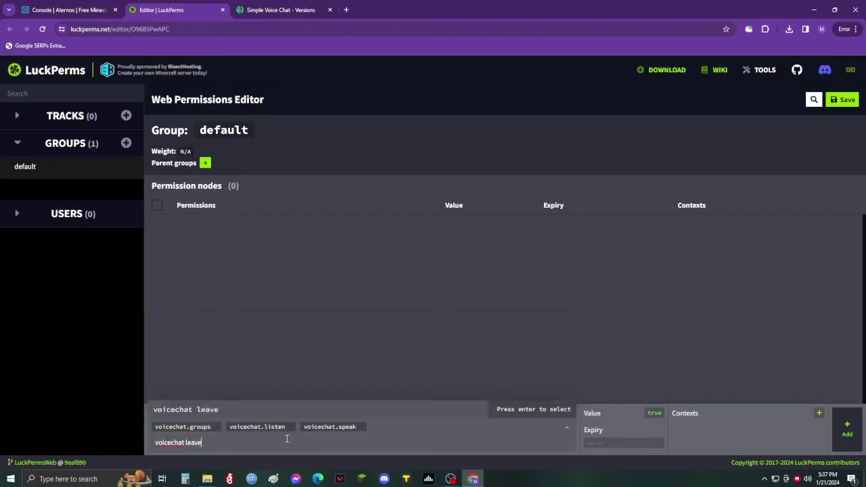
key("BackSpace")
key("BackSpace")
key("BackSpace")
key("BackSpace")
key("BackSpace")
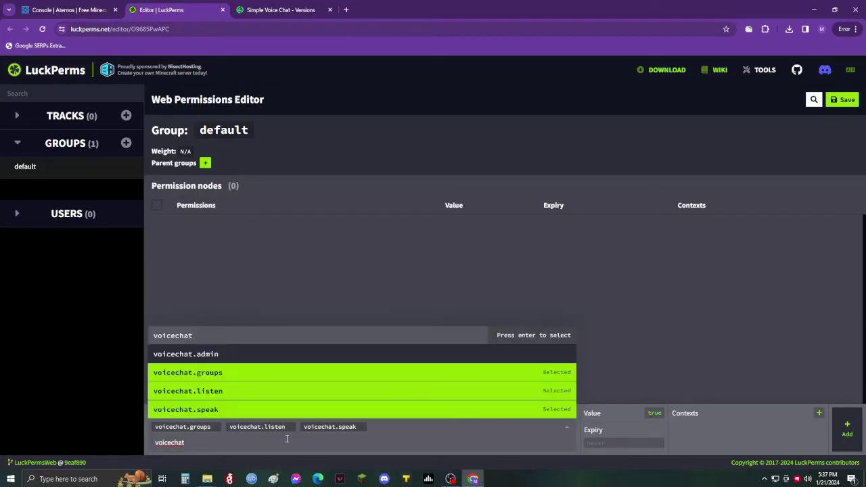
type("le")
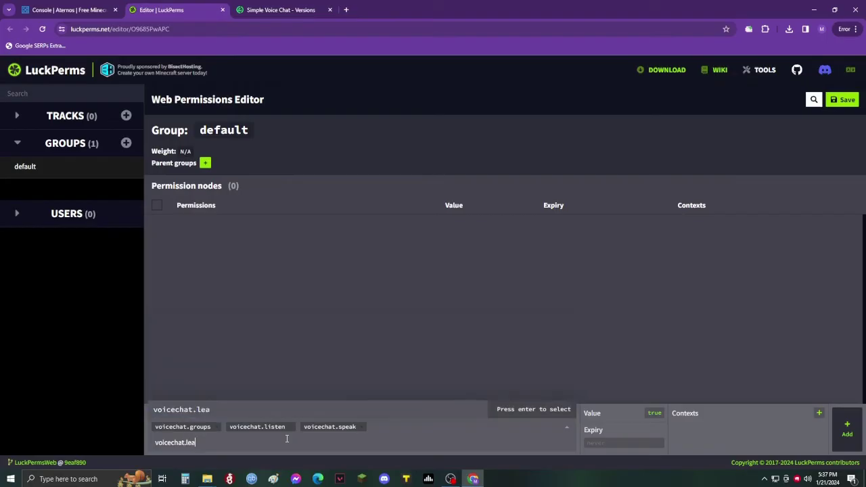
key("BackSpace")
type("eave")
key("Return")
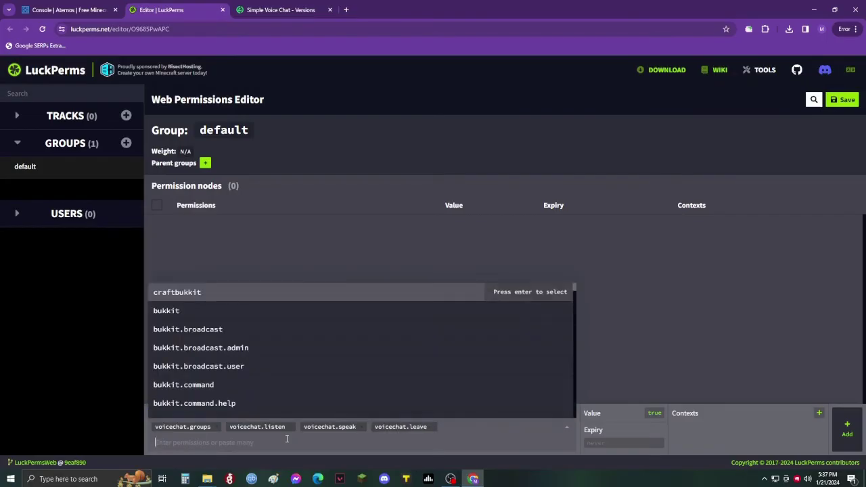
Enter voicechat.join as another custom permission in the default group's selection
type("v")
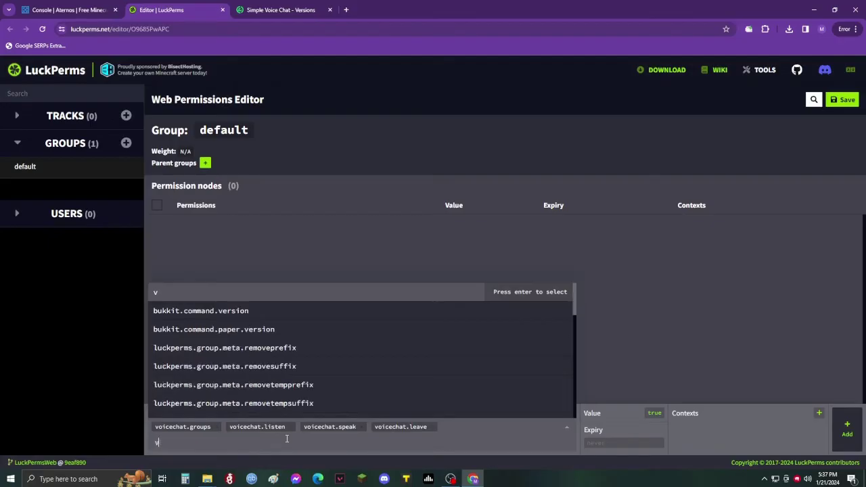
type("oicec")
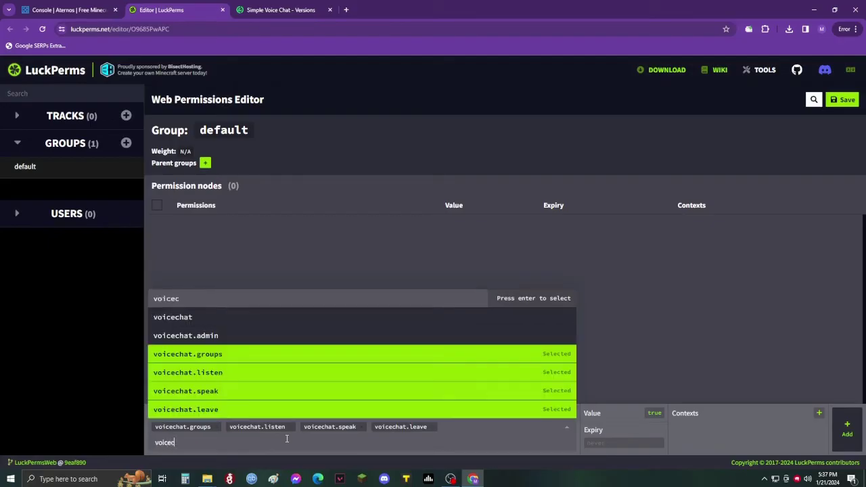
type("hat.")
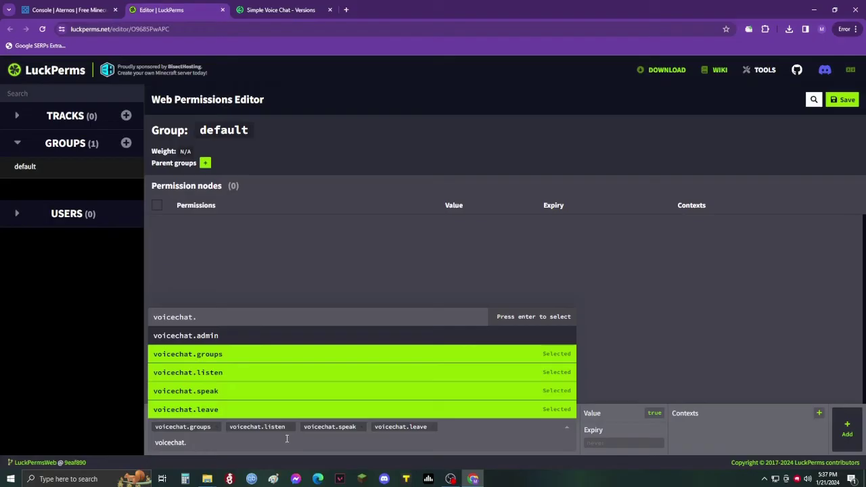
type("joint")
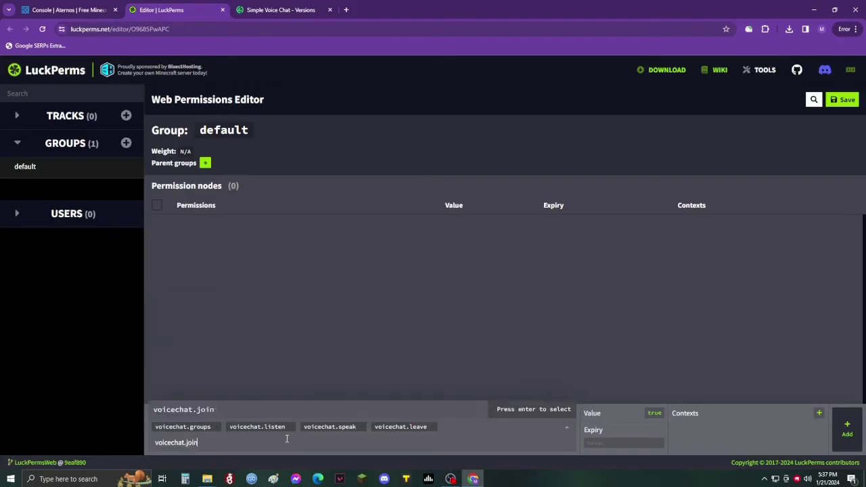
key("Return")
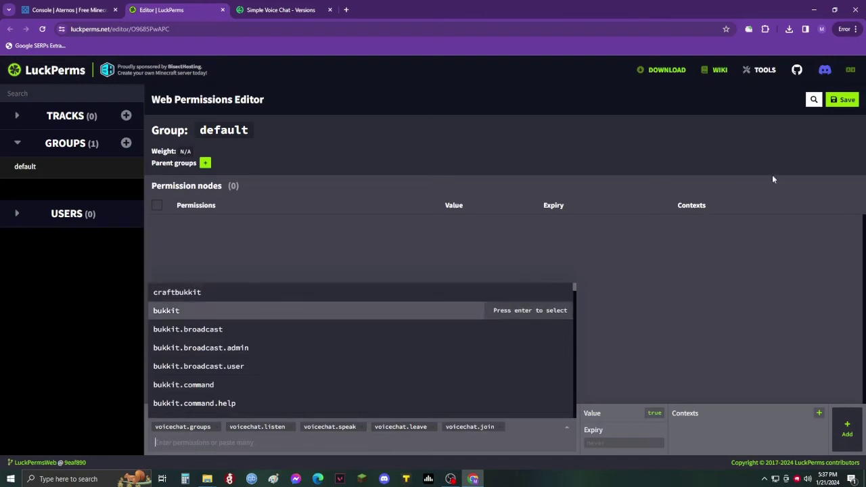
Save the LuckPerms editor data, copy the generated applyedits command and run it in the Aternos console
left_click(846, 101)
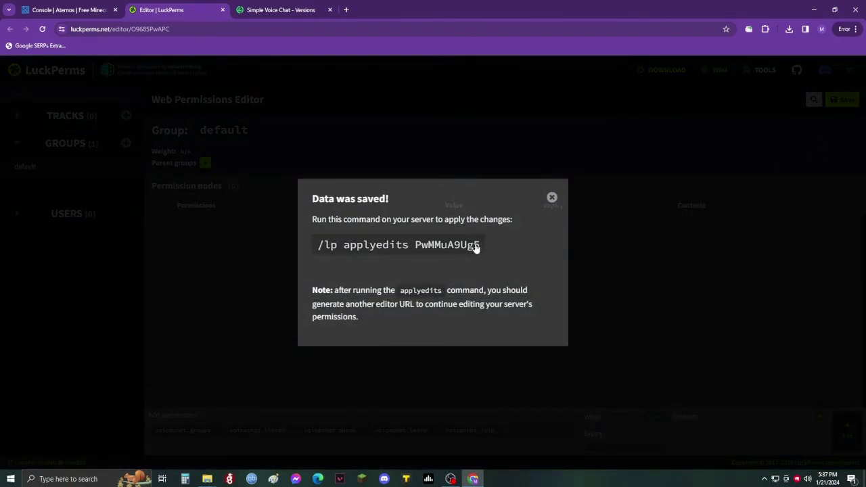
left_click(366, 248)
left_click(66, 10)
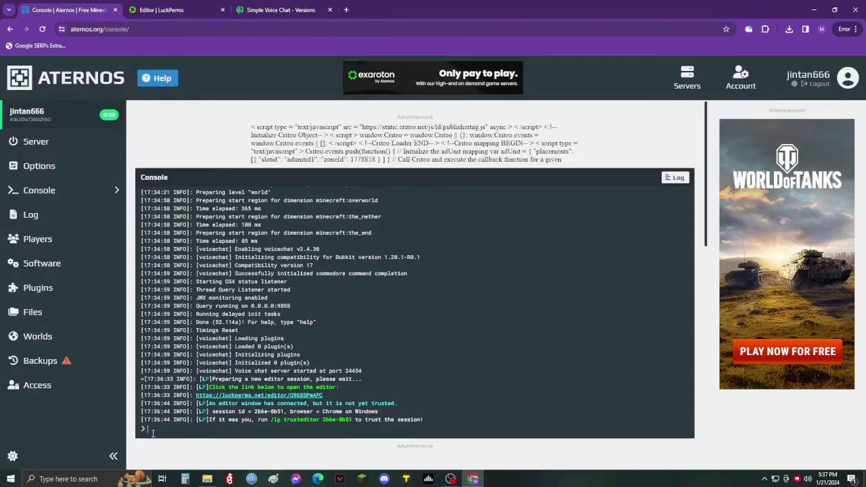
key("ctrl+v")
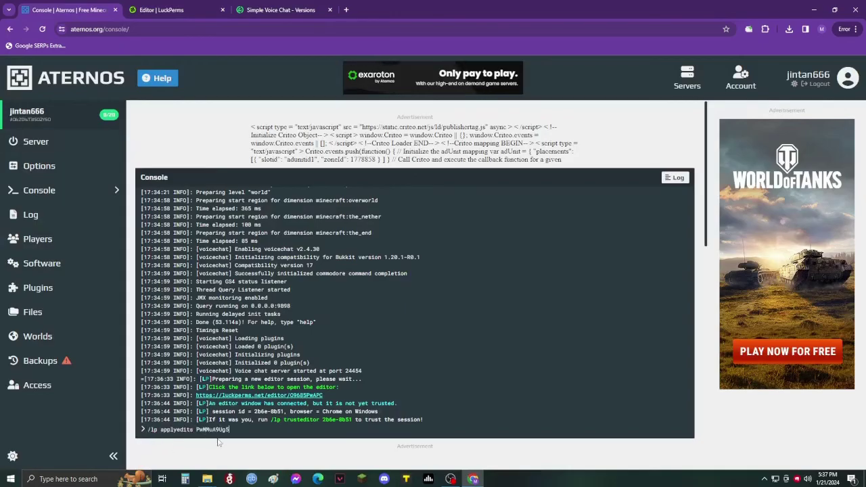
key("Return")
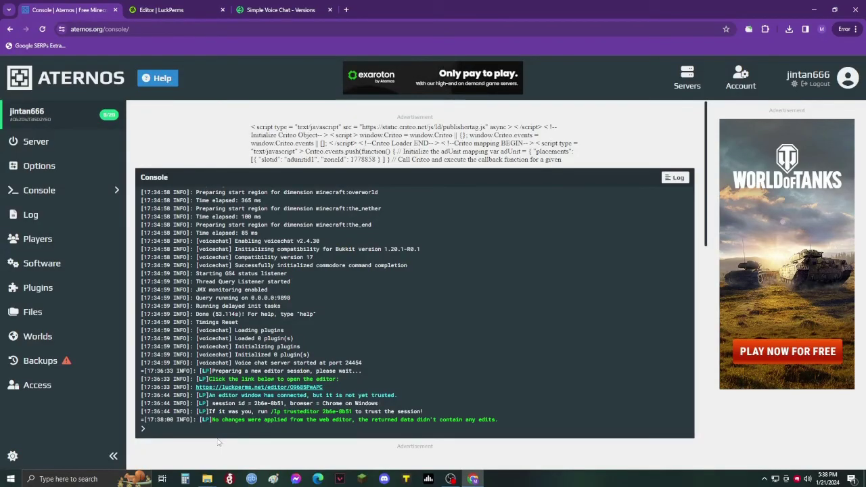
Cut the voicechat-bukkit-2.4.30 file on the desktop and open the %appdata% folder through Run
key("super+d")
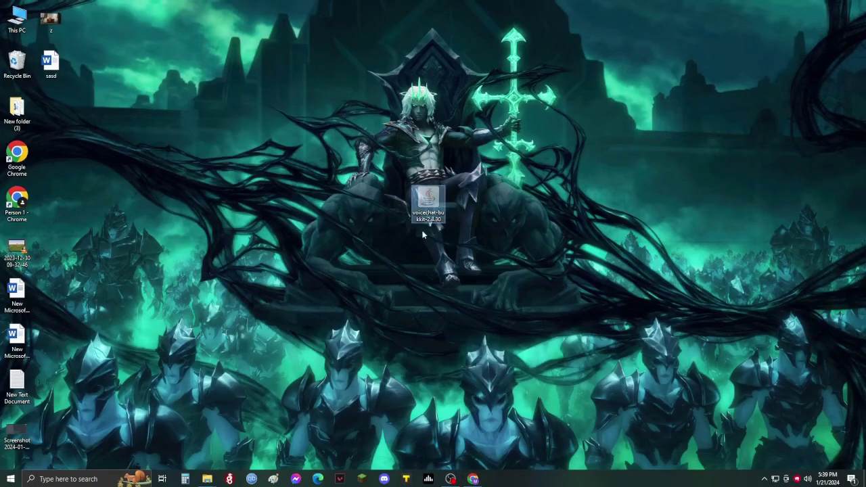
left_click(95, 479)
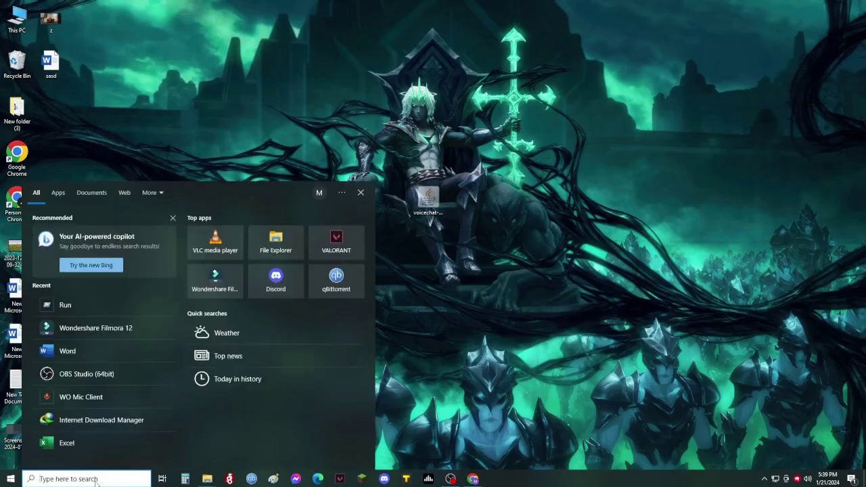
left_click(95, 305)
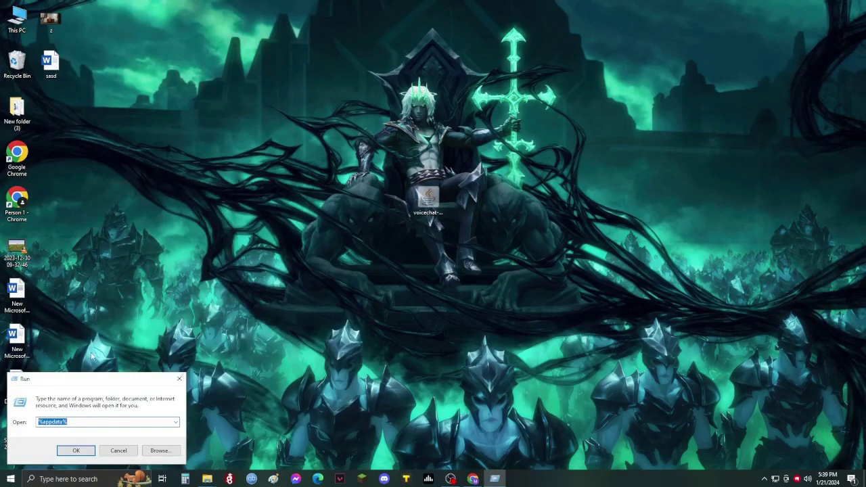
left_click(59, 422)
left_click(76, 450)
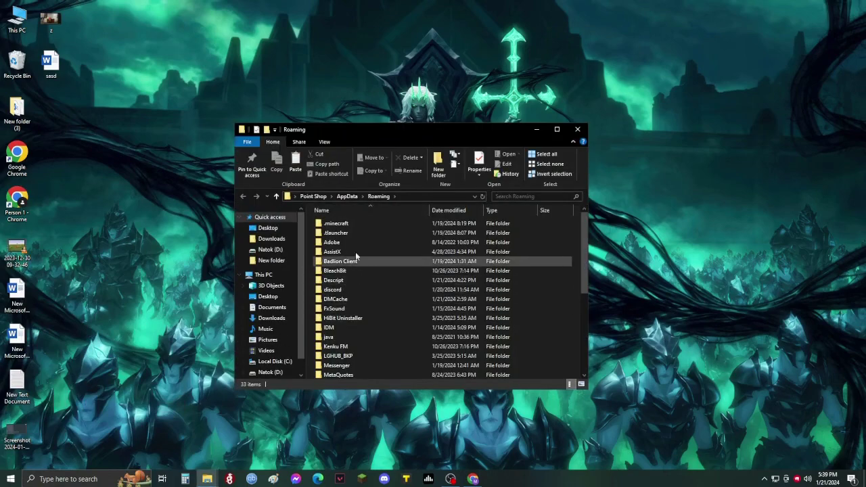
Paste the voicechat-bukkit-2.4.30 file into the mods folder inside .minecraft and close the folder window
double_click(346, 224)
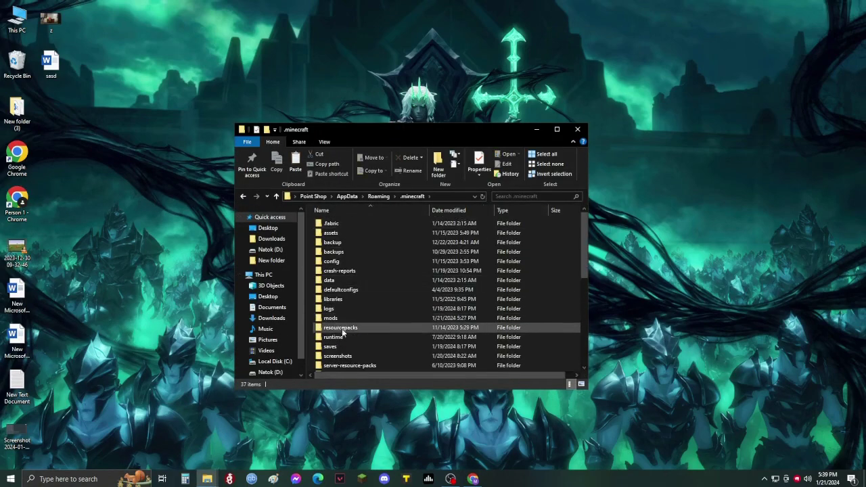
scroll(342, 362, "down", 3)
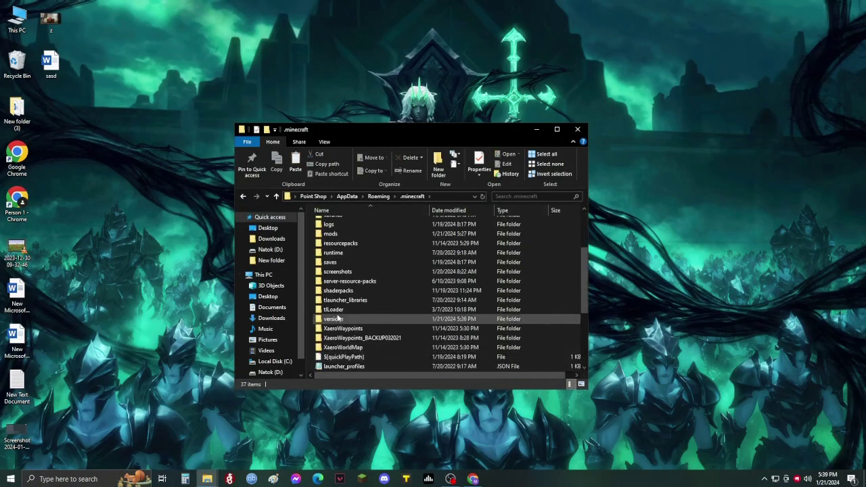
scroll(343, 272, "up", 2)
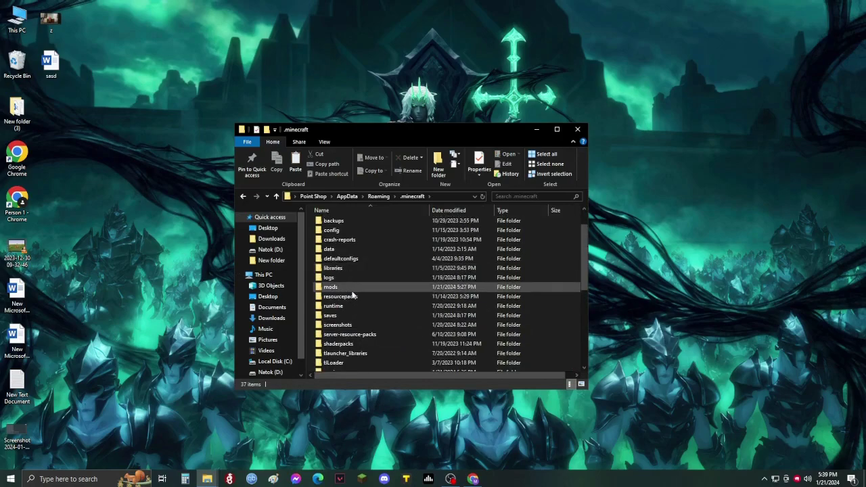
double_click(348, 287)
key("ctrl+v")
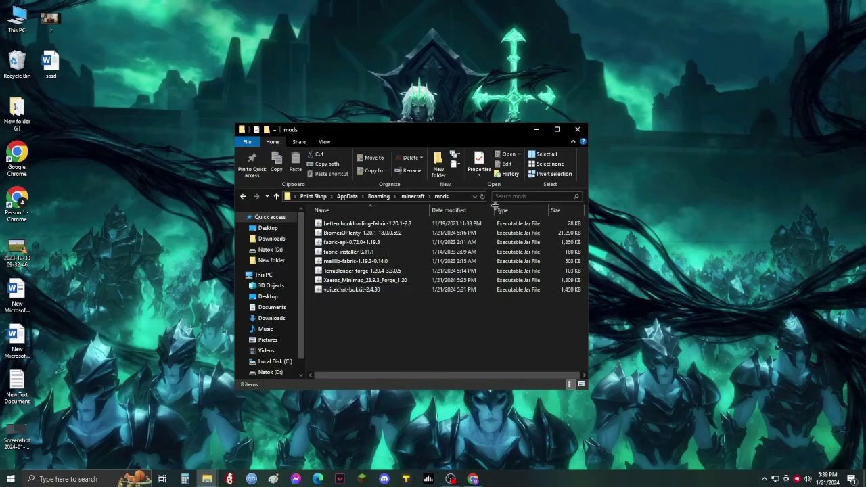
left_click(577, 128)
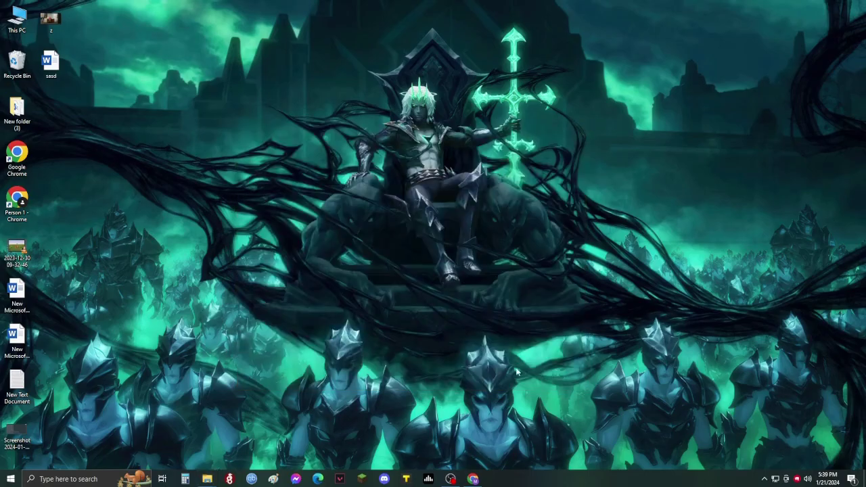
Switch back to Aternos in Chrome and open the server overview page
left_click(472, 479)
left_click(69, 8)
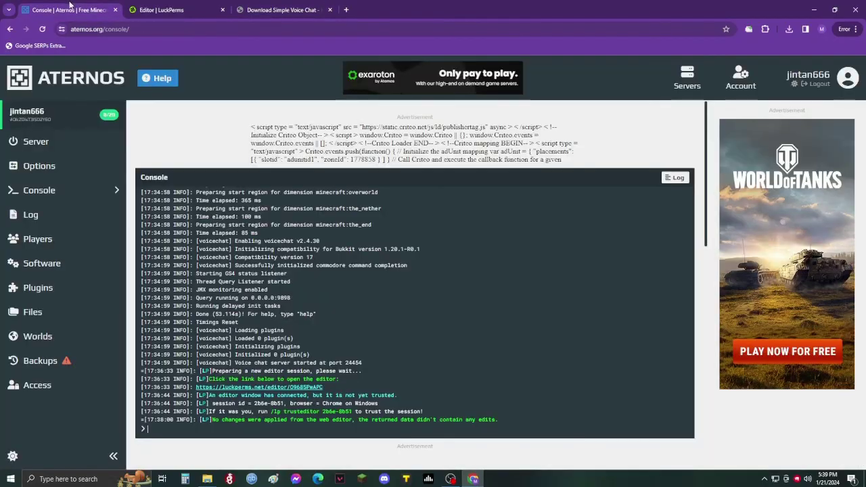
left_click(42, 142)
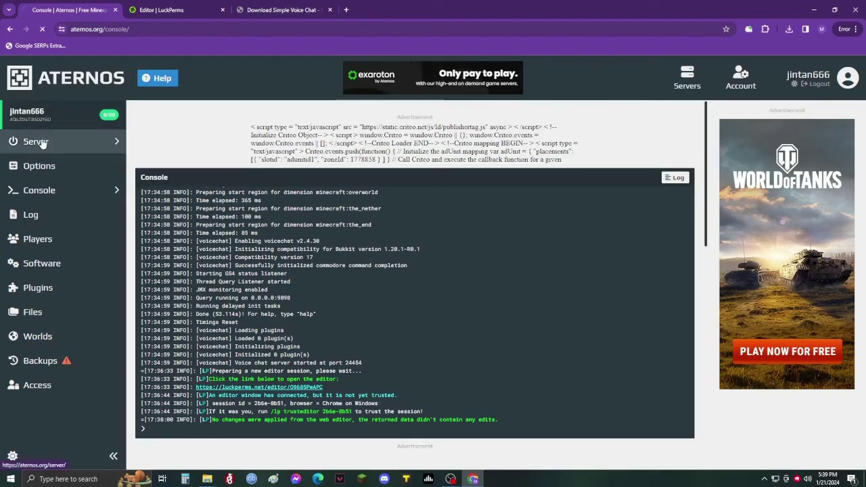